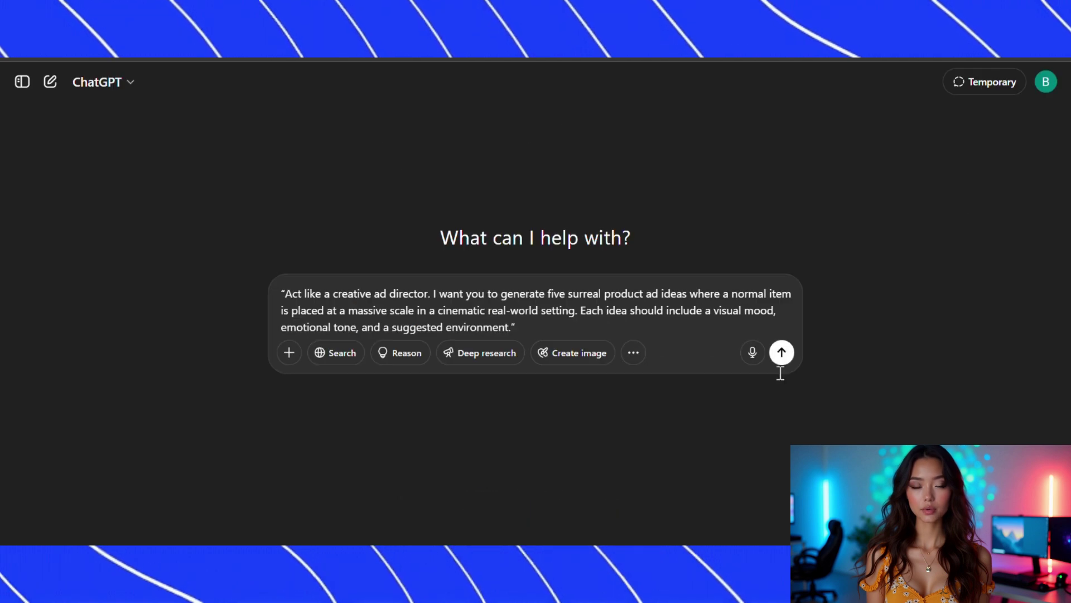
- Submit the prompt for five surreal product ad ideas with normal items at massive scale, and read through all the ideas
left_click(782, 354)
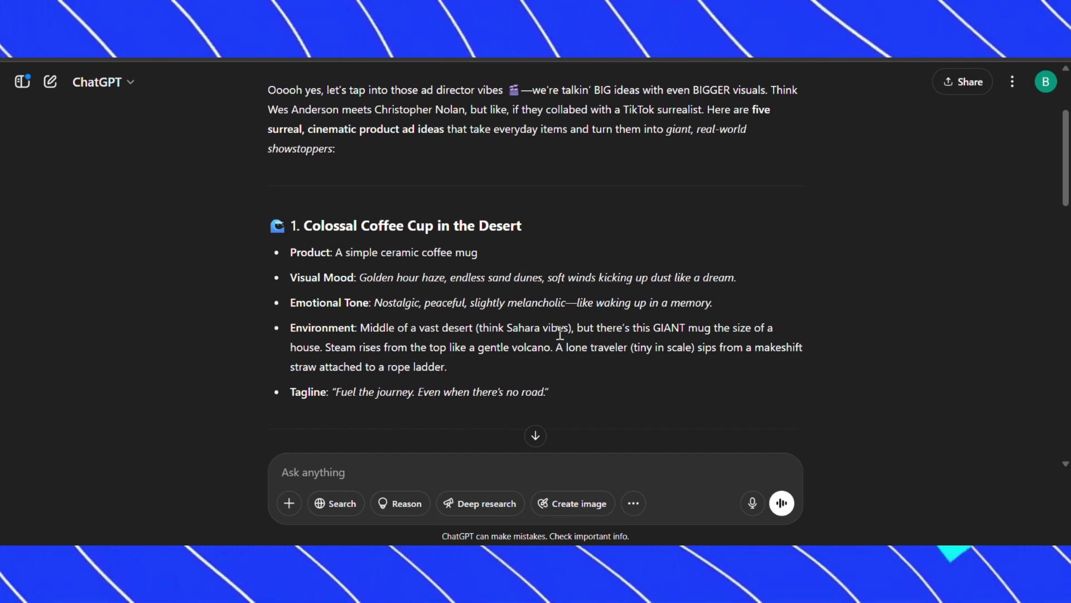
scroll(559, 333, "down", 2)
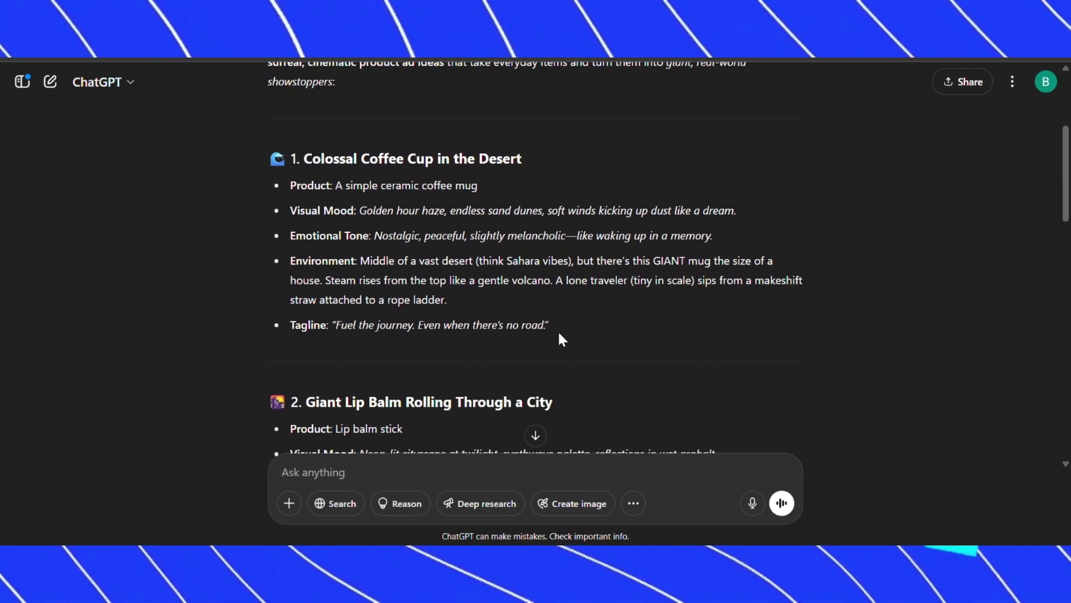
scroll(559, 333, "down", 3)
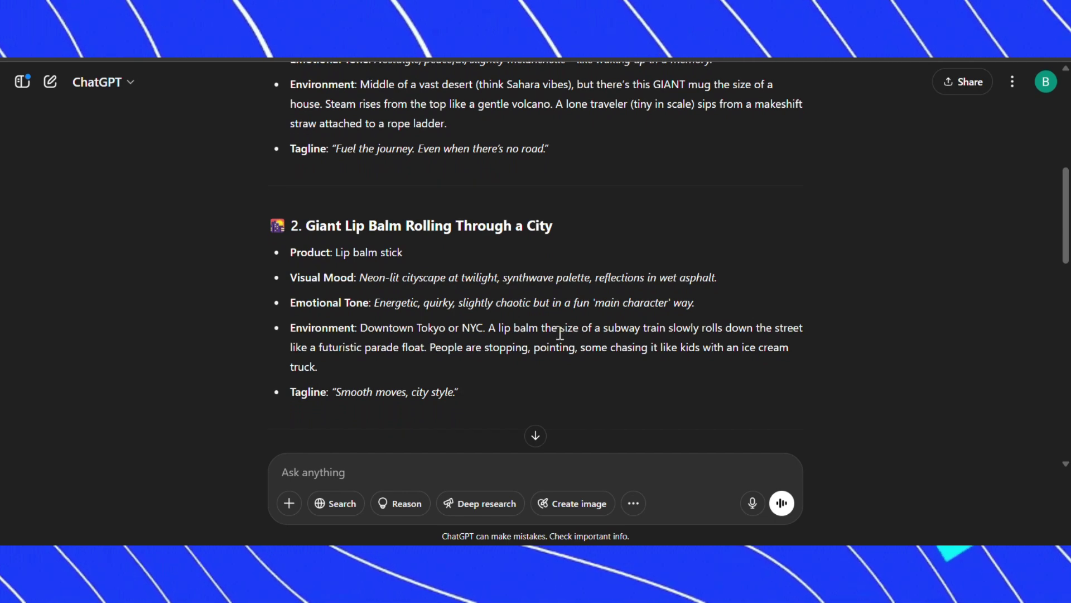
scroll(559, 334, "down", 8)
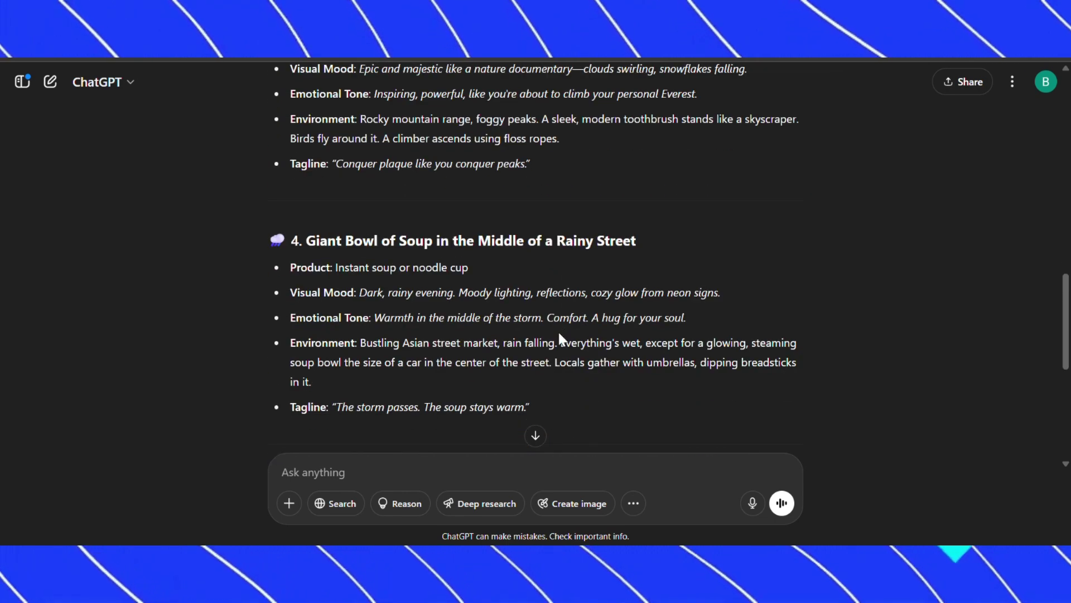
scroll(558, 334, "down", 4)
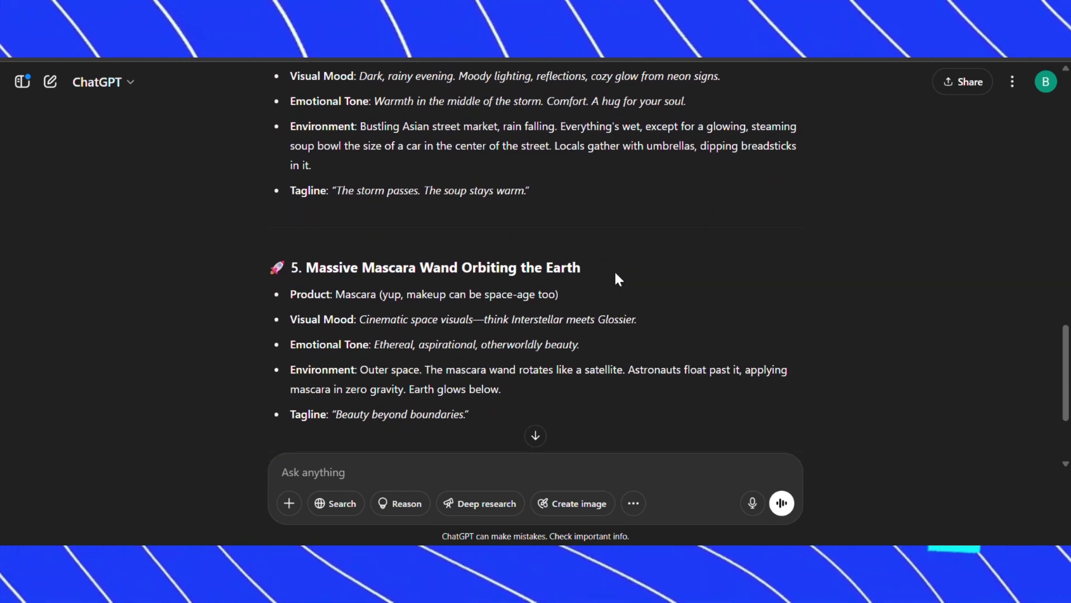
scroll(616, 274, "down", 3)
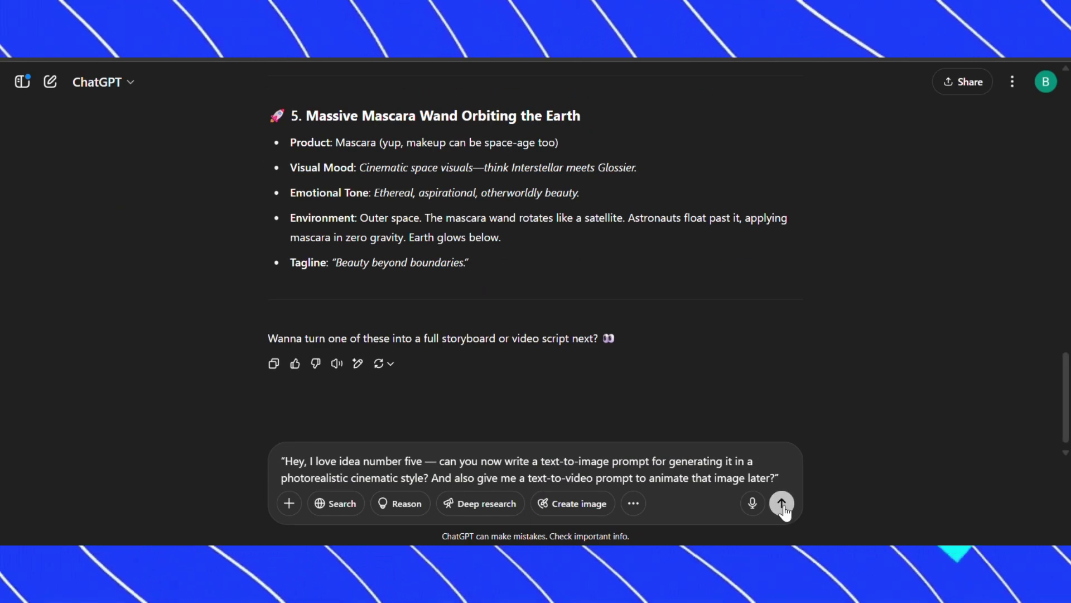
- Request photorealistic cinematic text-to-image and text-to-video prompts for idea number five, and review the reply
left_click(782, 504)
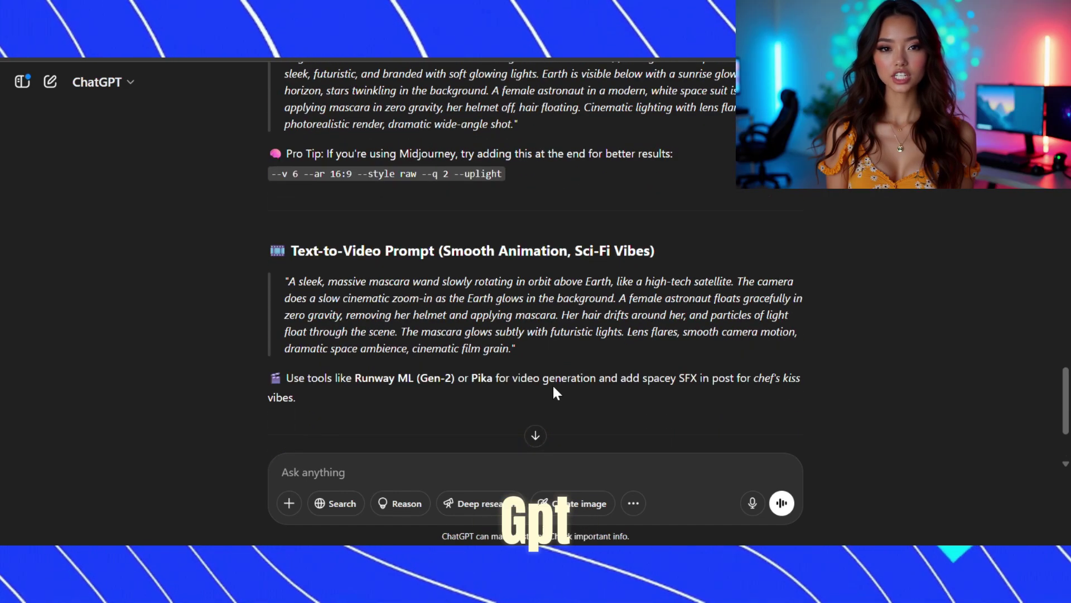
scroll(554, 392, "down", 2)
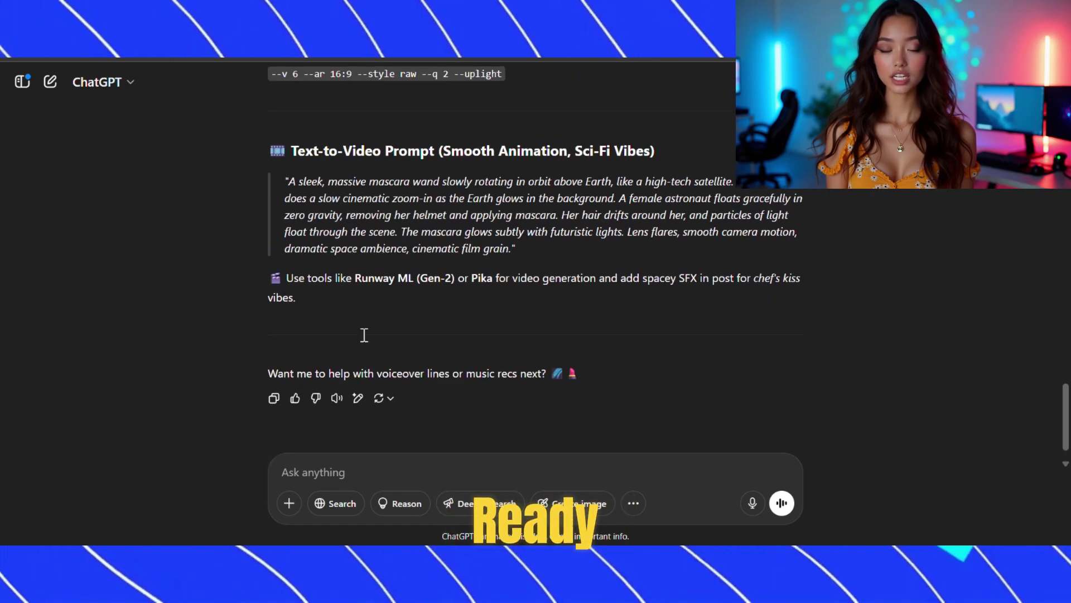
scroll(363, 333, "up", 2)
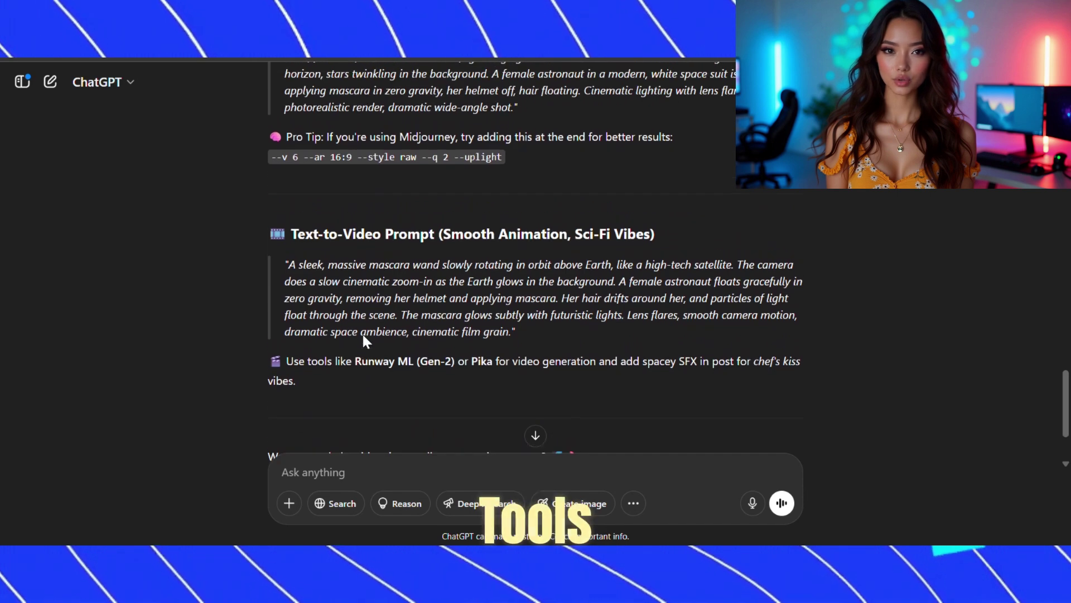
scroll(363, 332, "up", 1)
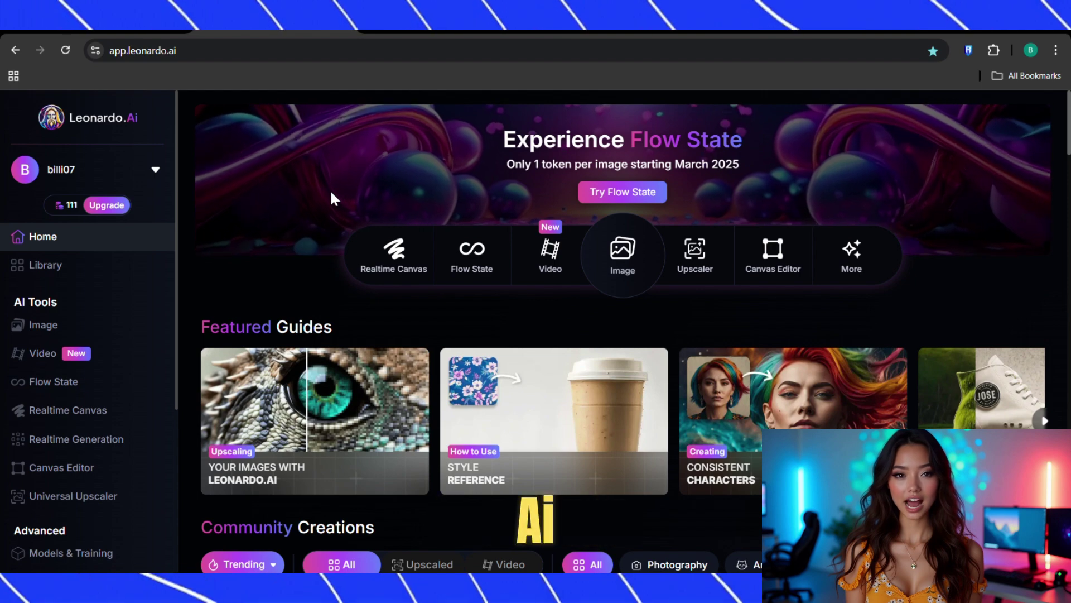
- Switch to Leonardo.Ai's image generation, check that the Flux Dev model is selected, and set Prompt Enhance to Off
left_click(626, 262)
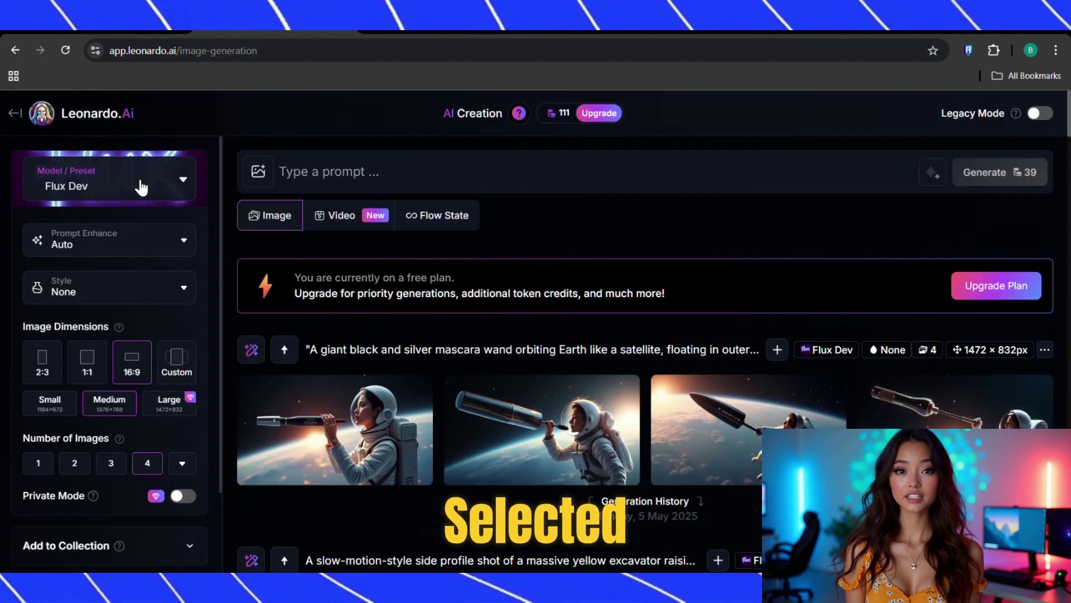
left_click(141, 188)
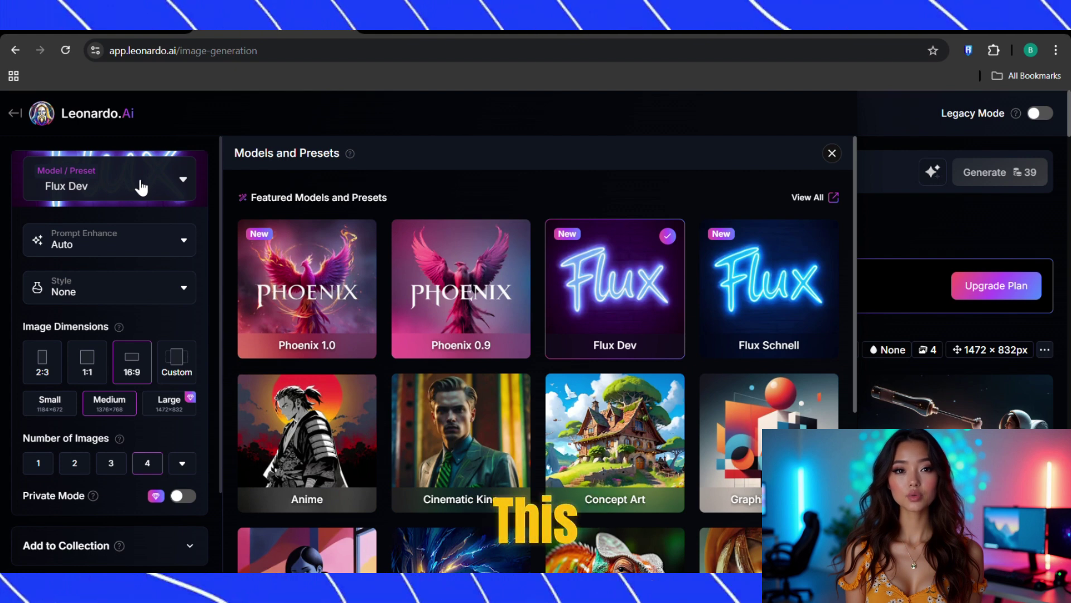
left_click(140, 187)
left_click(147, 239)
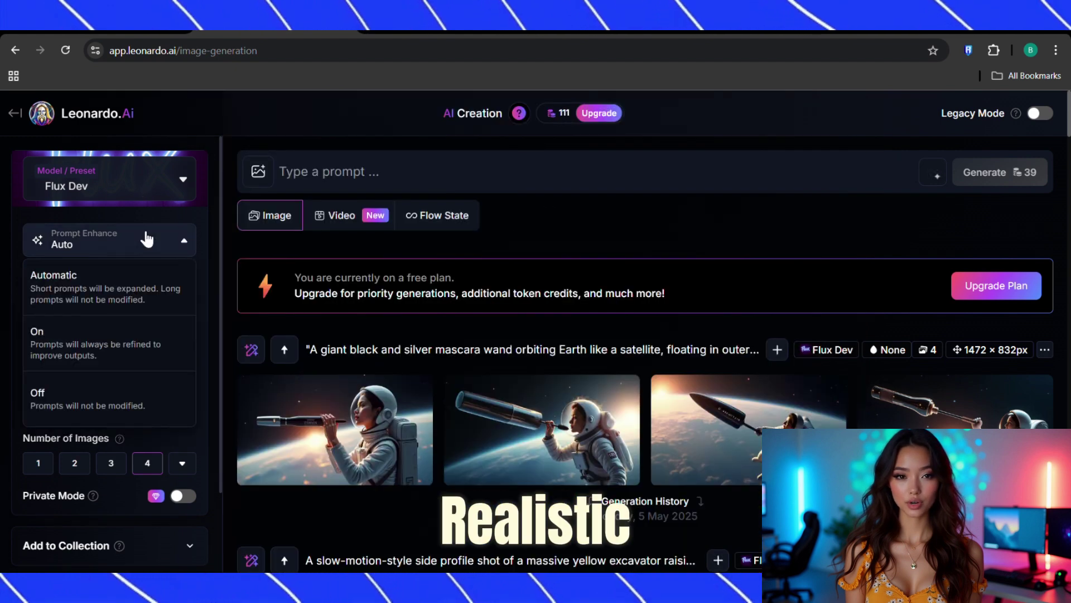
left_click(97, 399)
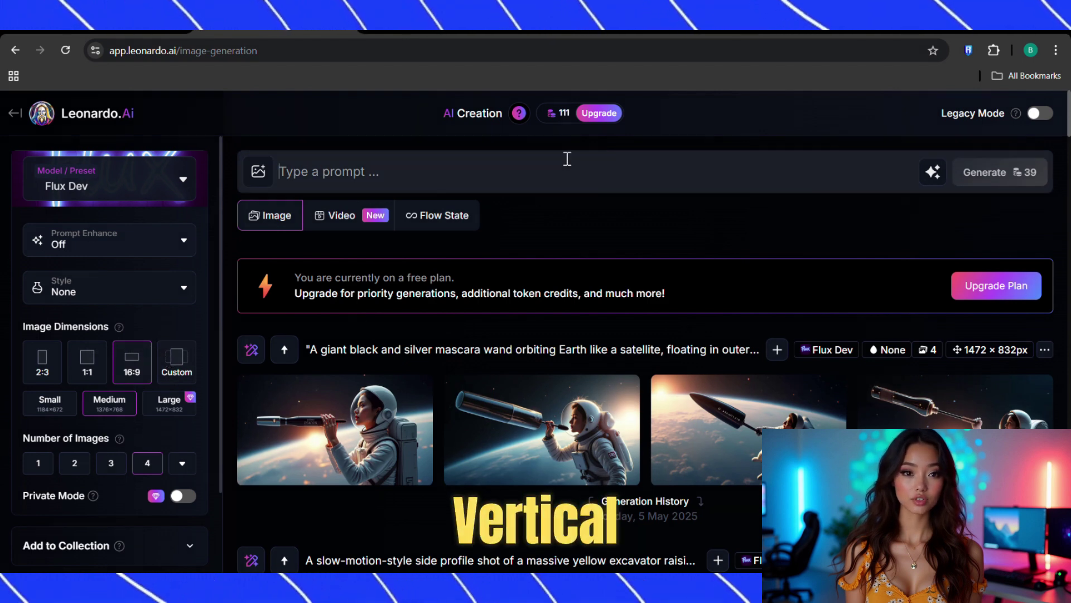
- Paste the prompt for a skyscraper-tall black mascara wand in a city street, generate the images and open the third one
right_click(545, 186)
left_click(584, 335)
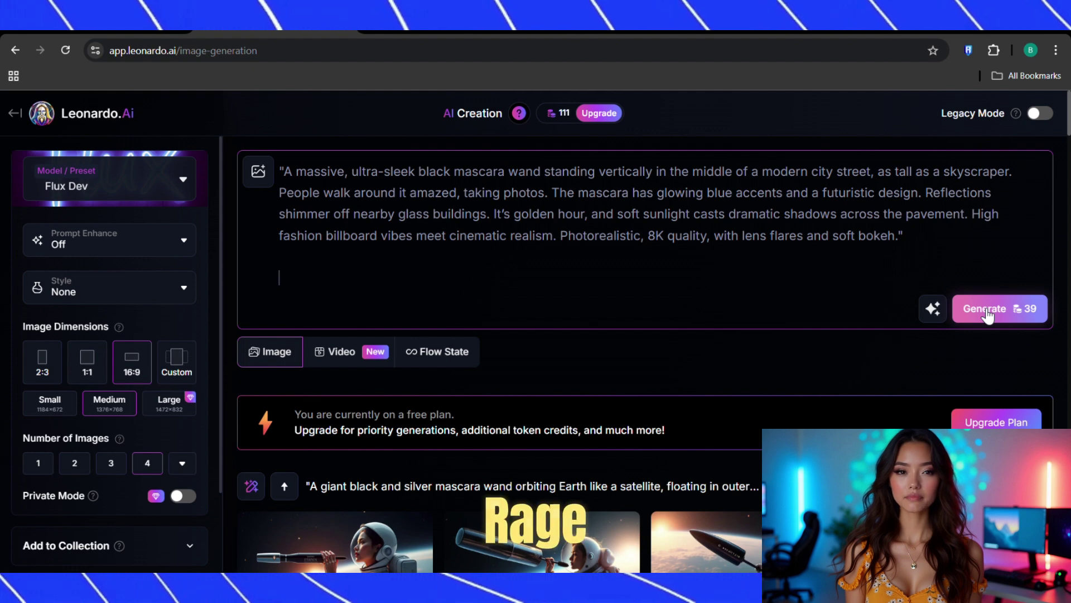
left_click(985, 313)
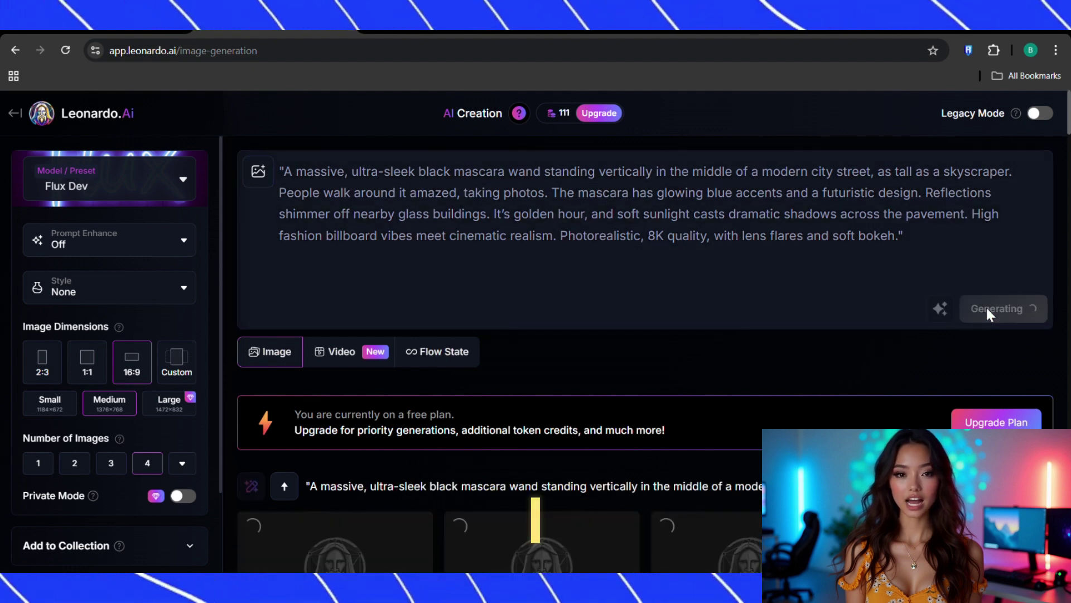
scroll(805, 400, "down", 2)
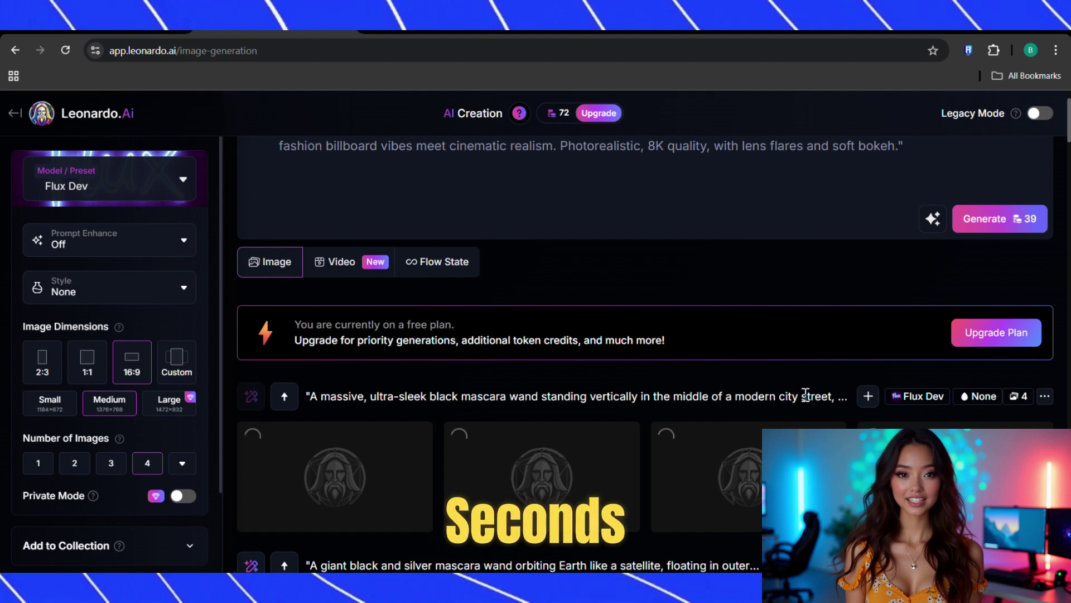
mouse_move(744, 496)
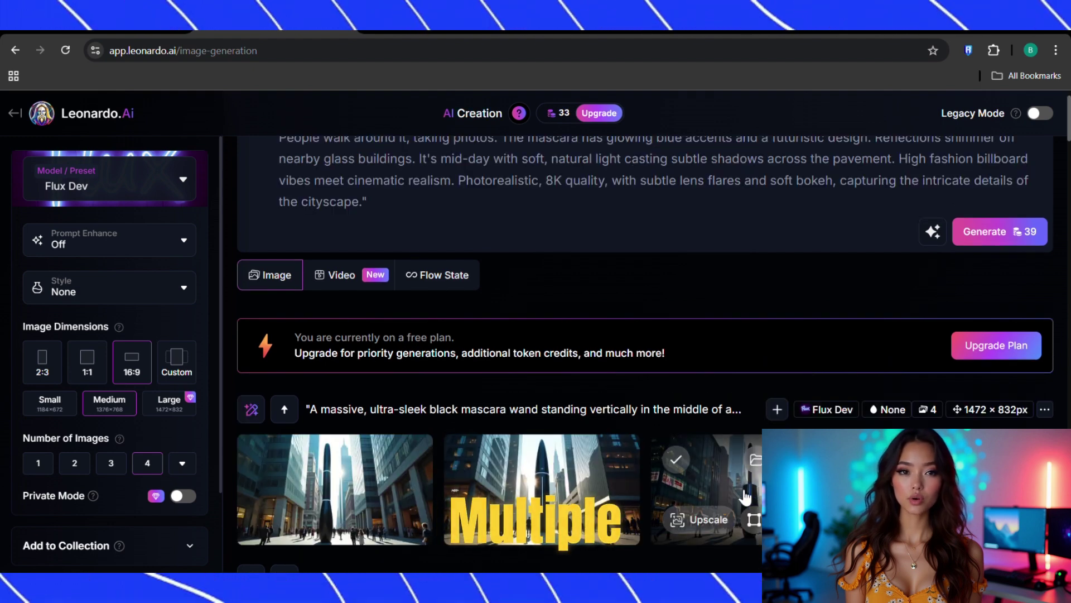
left_click(743, 487)
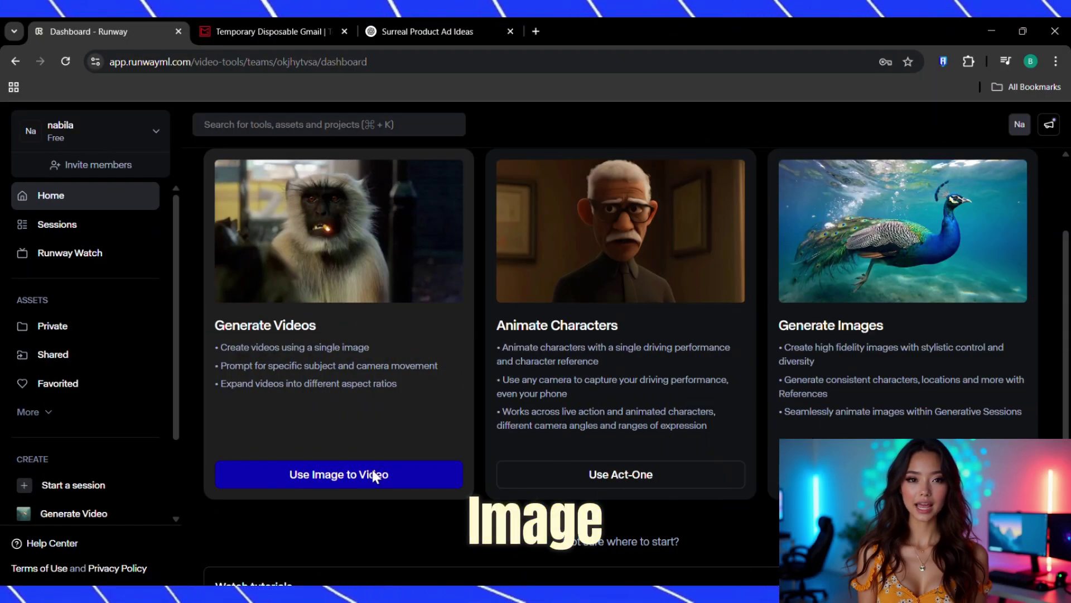
- In Runway's Image to Video, load the mascara street image from the assets using Gen-4 Turbo and set the duration to 10s
left_click(373, 476)
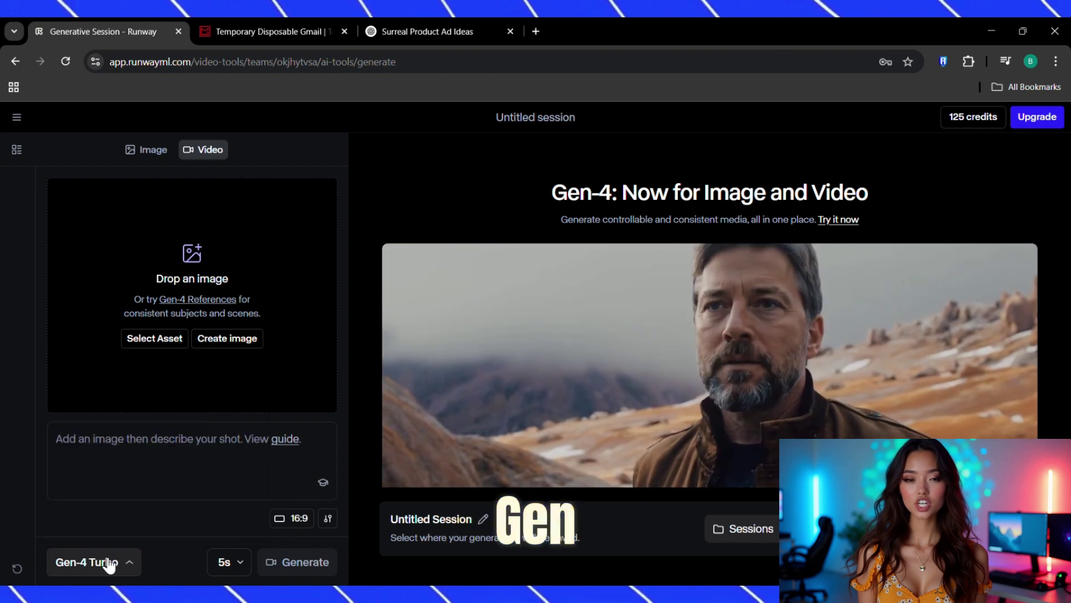
left_click(108, 565)
left_click(155, 341)
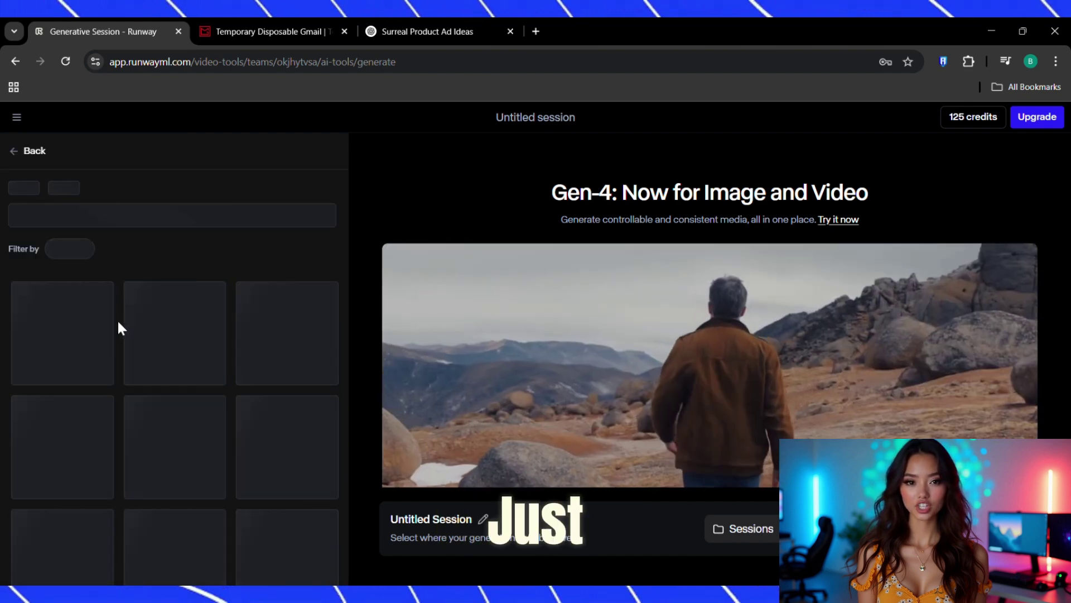
left_click(118, 324)
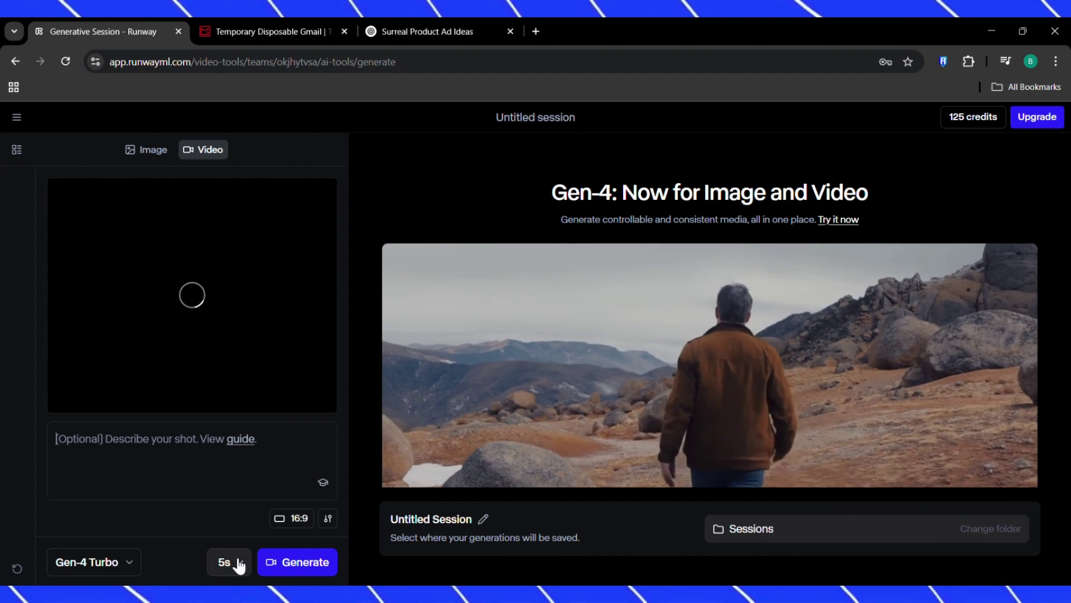
left_click(235, 556)
left_click(236, 527)
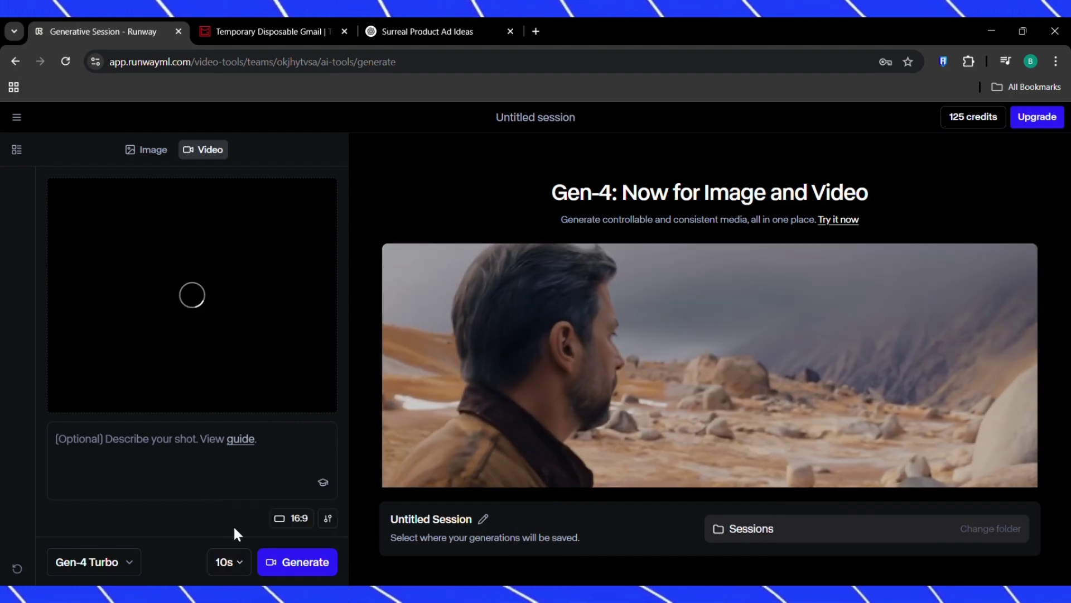
- Switch to the Surreal Product Ad Ideas chat in ChatGPT and copy the "Animated Glam City Takeover" text-to-video prompt
left_click(119, 438)
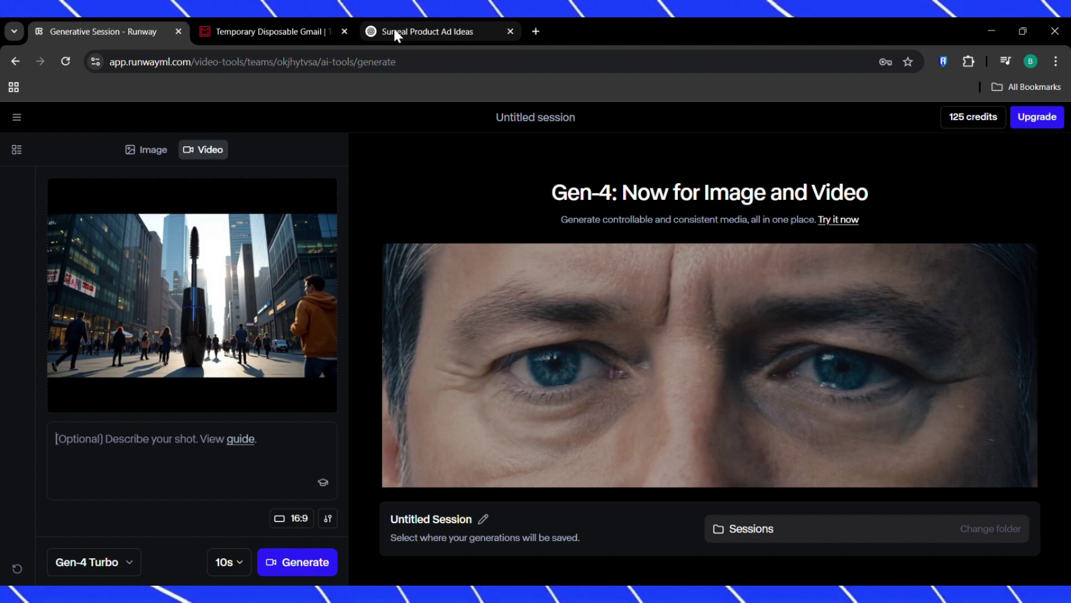
left_click(395, 32)
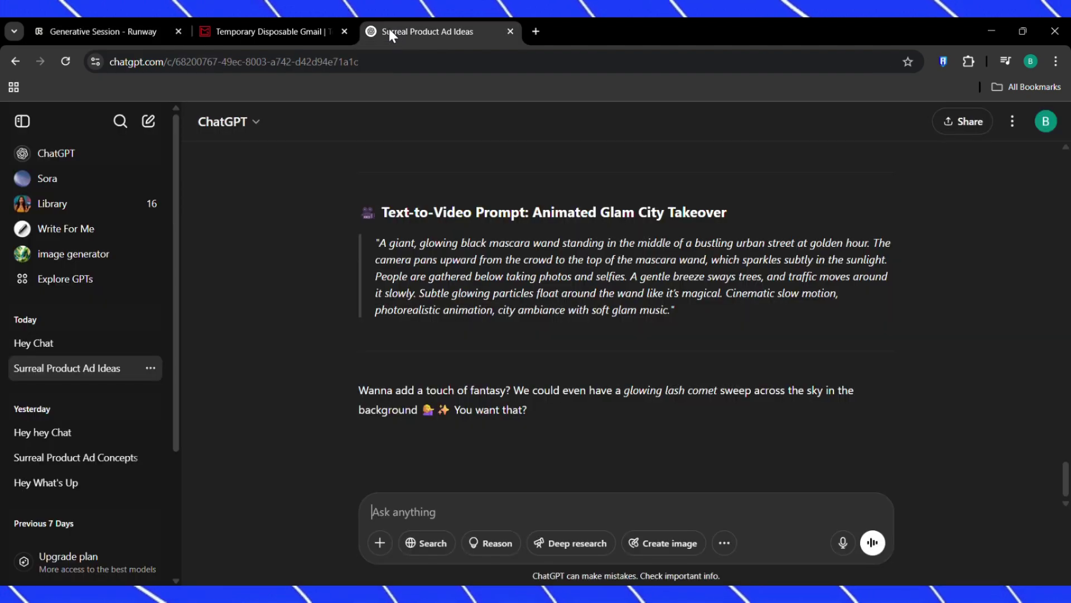
triple_click(467, 276)
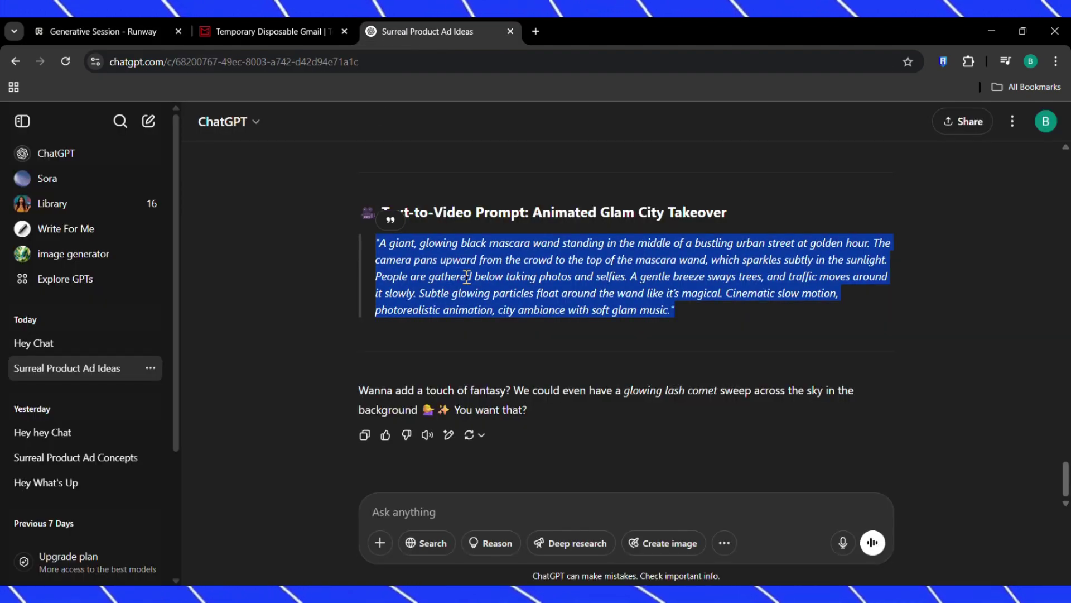
right_click(469, 281)
left_click(485, 294)
- Switch back to Runway, paste the copied text-to-video prompt as the shot description and generate the video
left_click(124, 25)
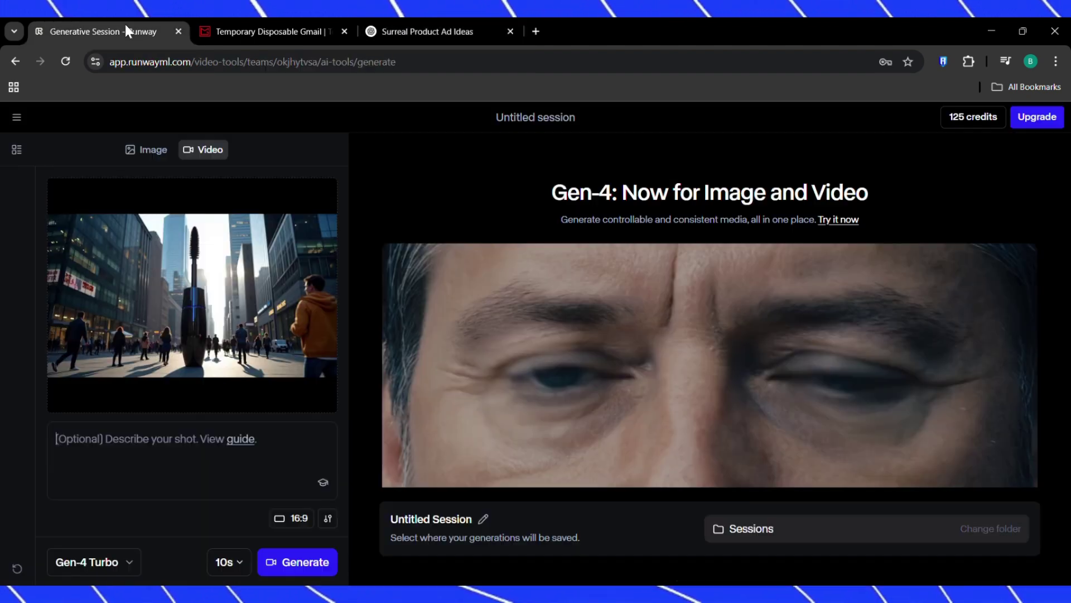
right_click(138, 438)
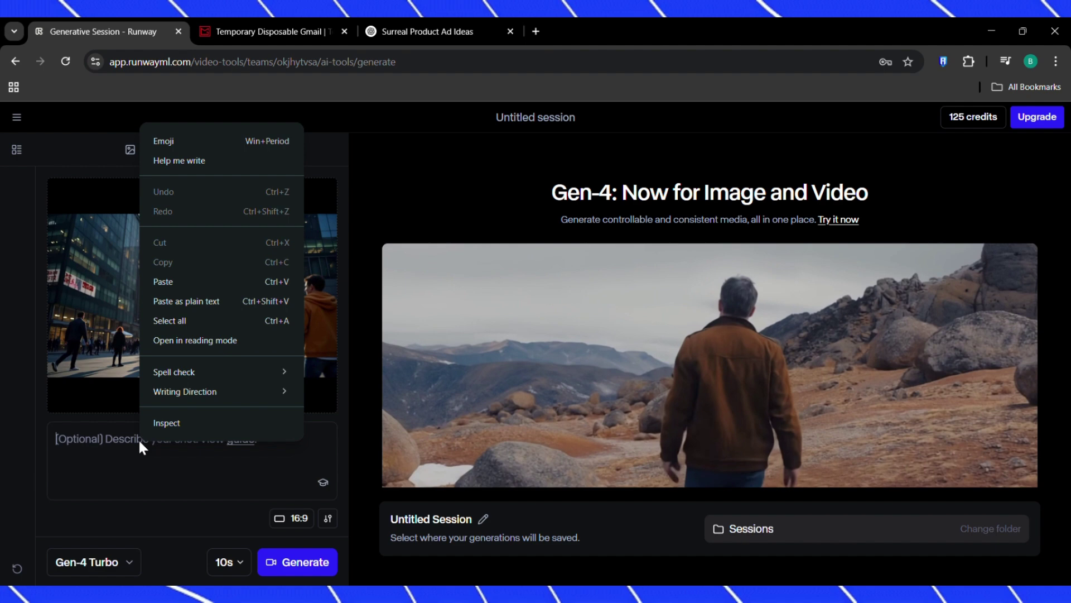
left_click(185, 281)
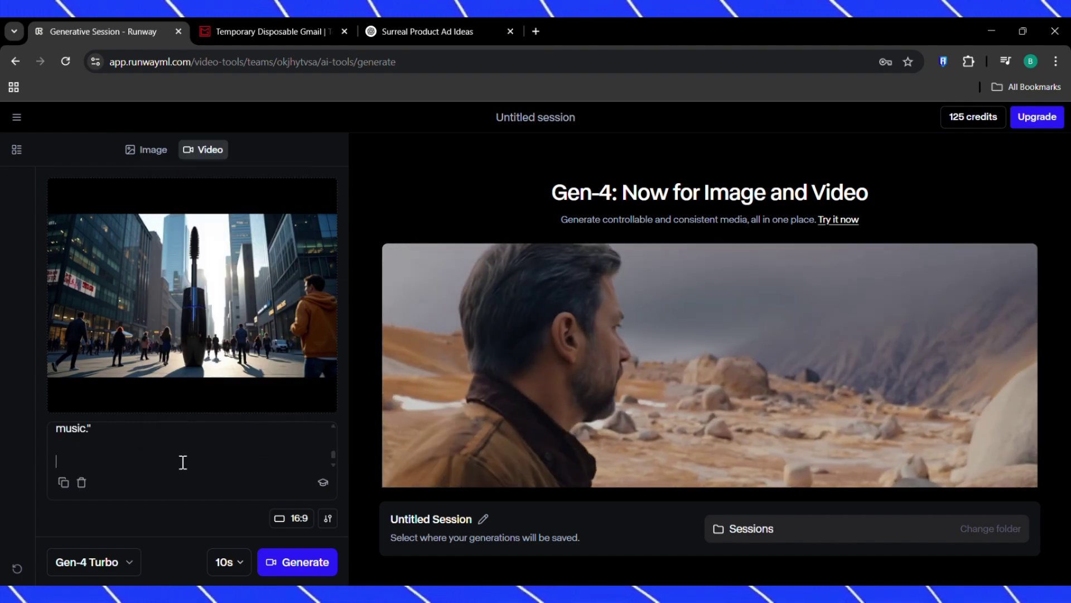
scroll(182, 457, "up", 1)
left_click(294, 563)
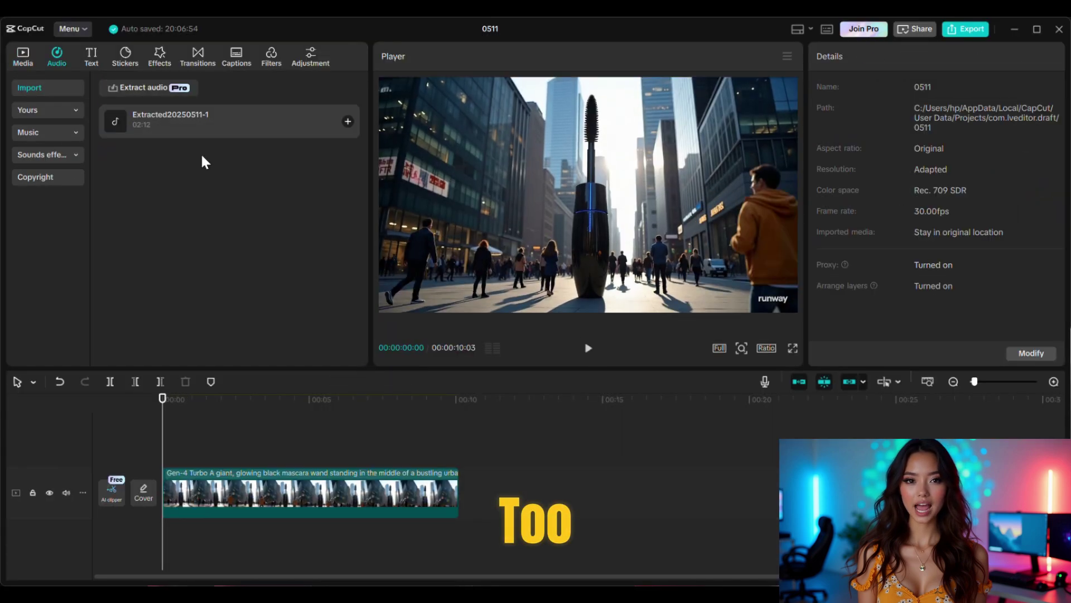
- In CapCut, place the Extracted20250511-1 music at the start of the timeline below the video and trim it to the video's end
left_click_drag(201, 163, 165, 541)
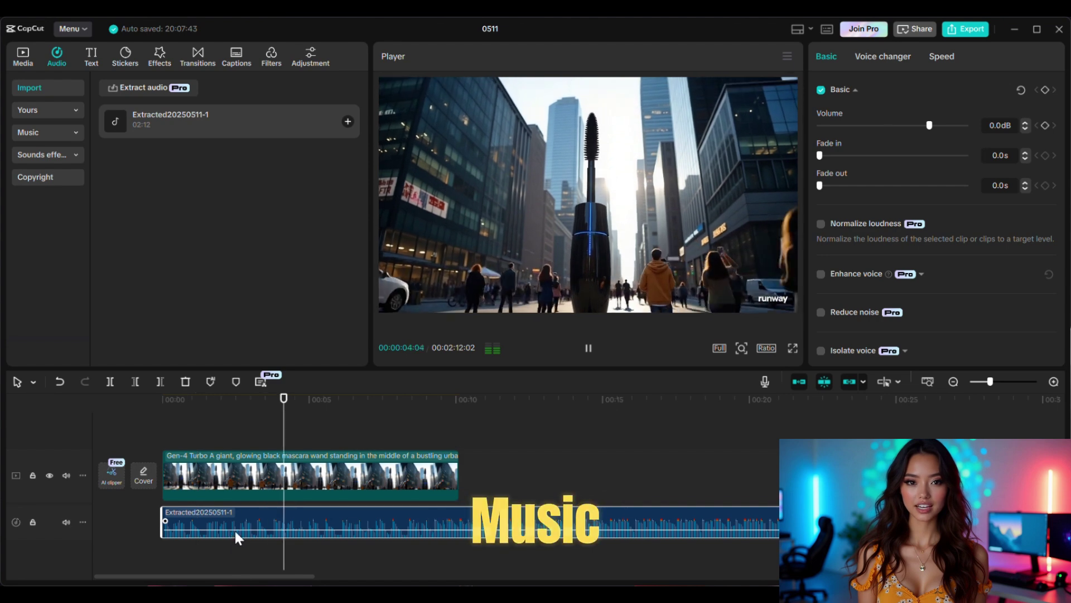
left_click(455, 439)
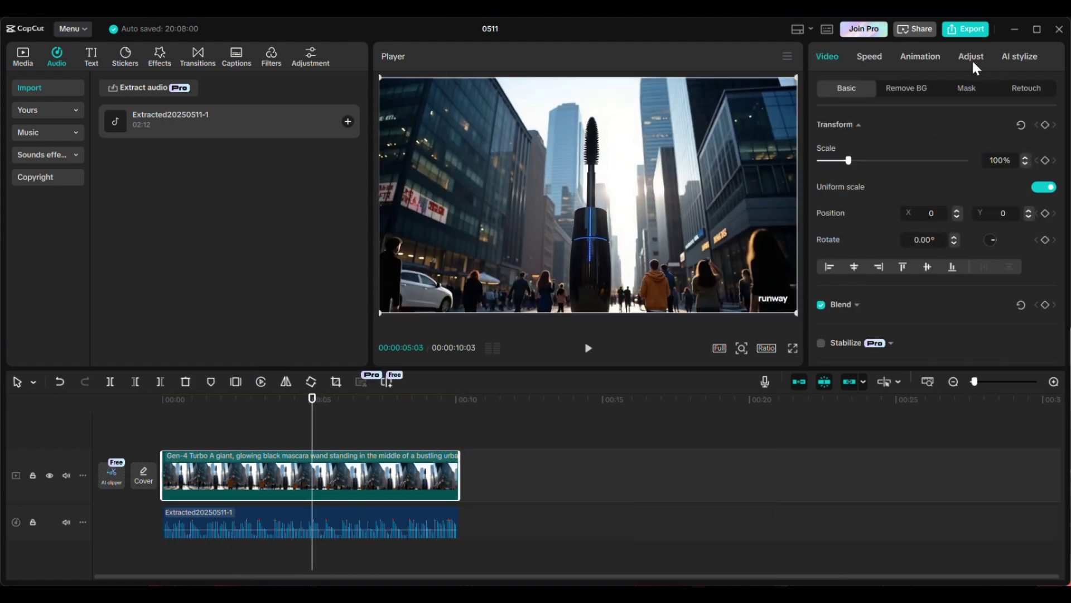
- Adjust the video clip's picture settings to give it brighter, more vivid colours
left_click(971, 56)
scroll(892, 190, "down", 5)
left_click_drag(893, 251, 825, 278)
scroll(901, 277, "down", 1)
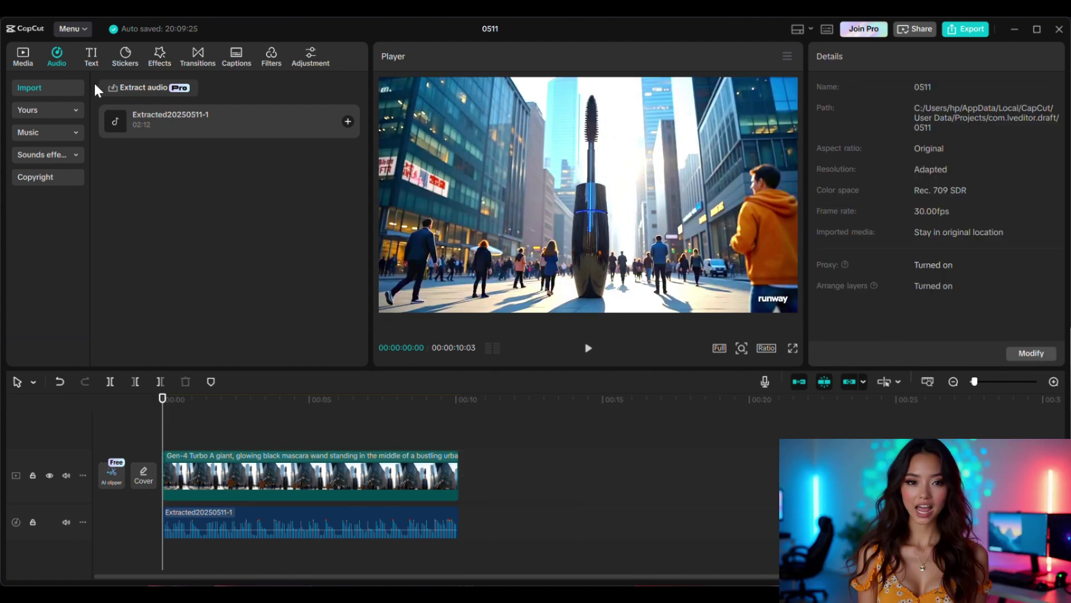
- Add a default text clip at the start of the timeline above the video and select it for editing
left_click(90, 63)
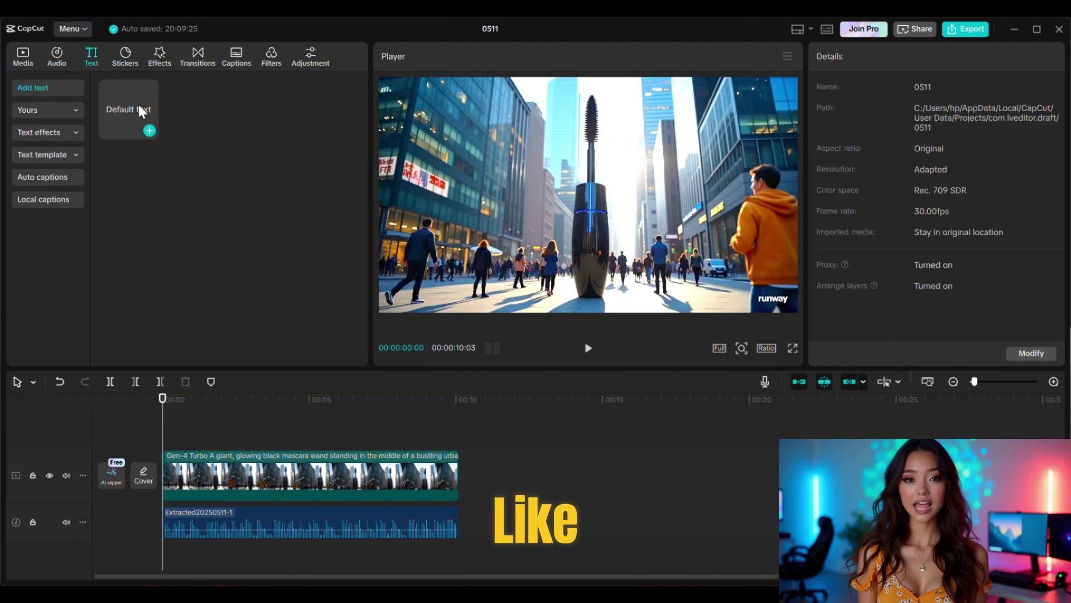
left_click_drag(141, 112, 166, 438)
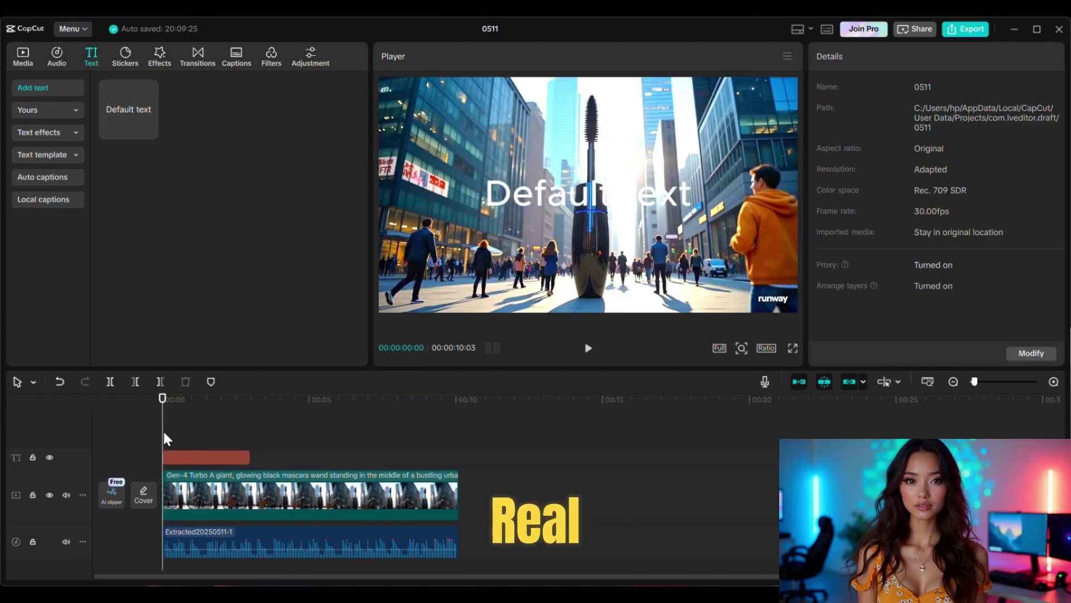
left_click(217, 454)
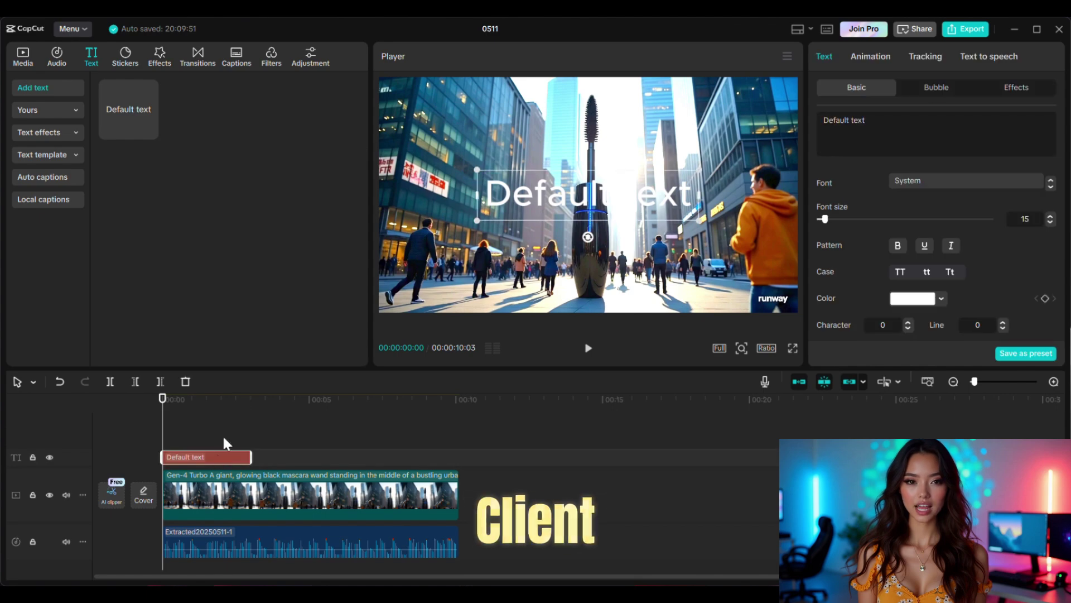